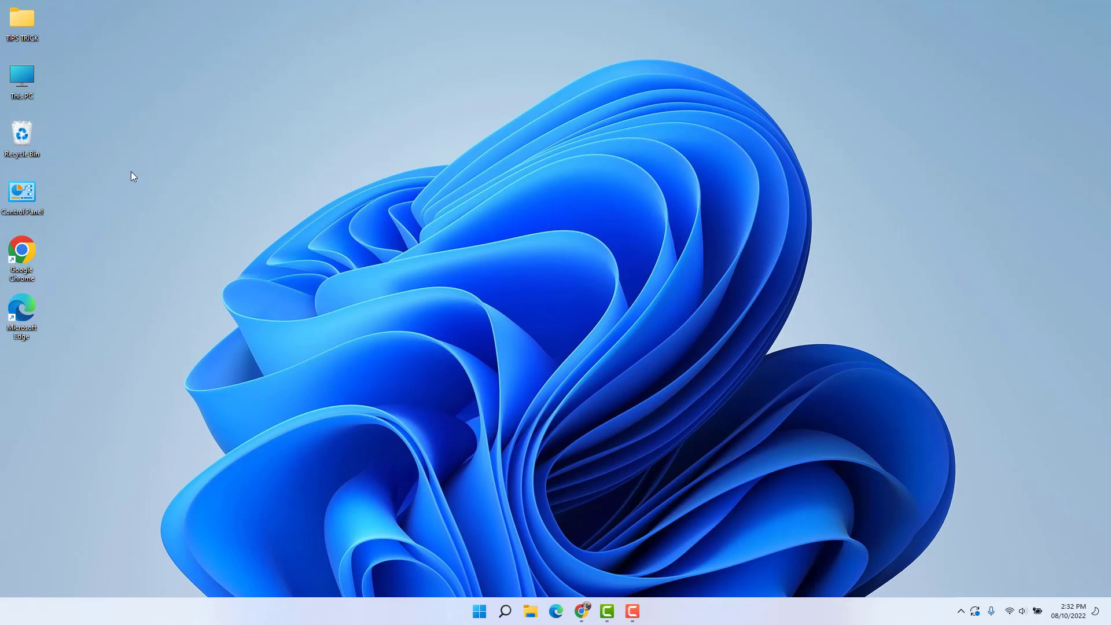
# - Open linkedin.com in a maximized Google Chrome window and start a free job post from the Jobs page
pyautogui.doubleClick(22, 251)
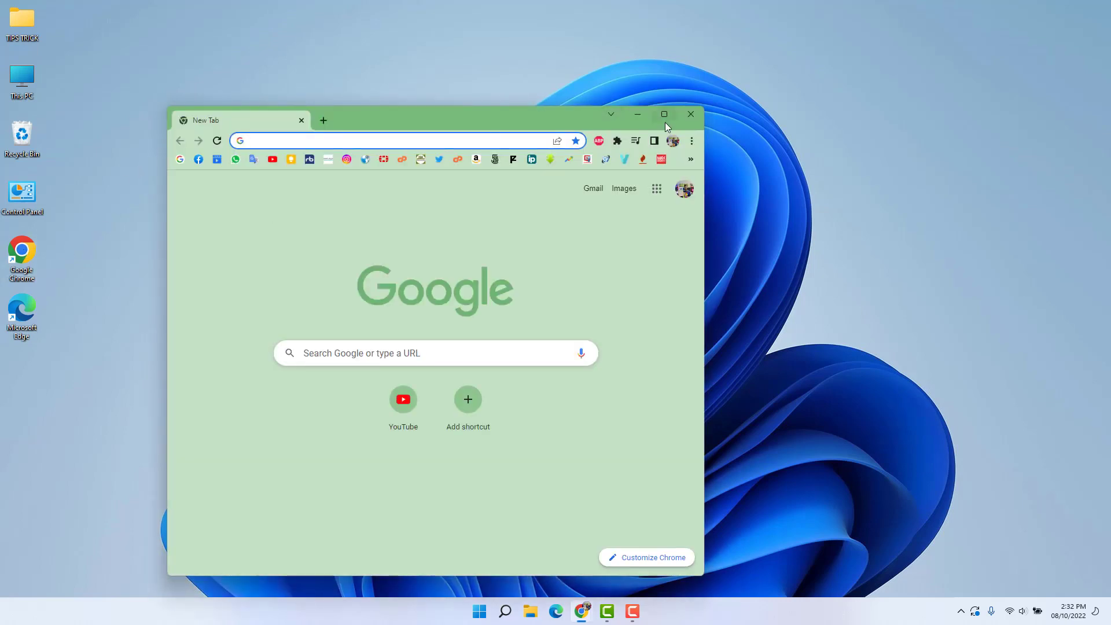
pyautogui.click(665, 114)
pyautogui.write('linkedin.com')
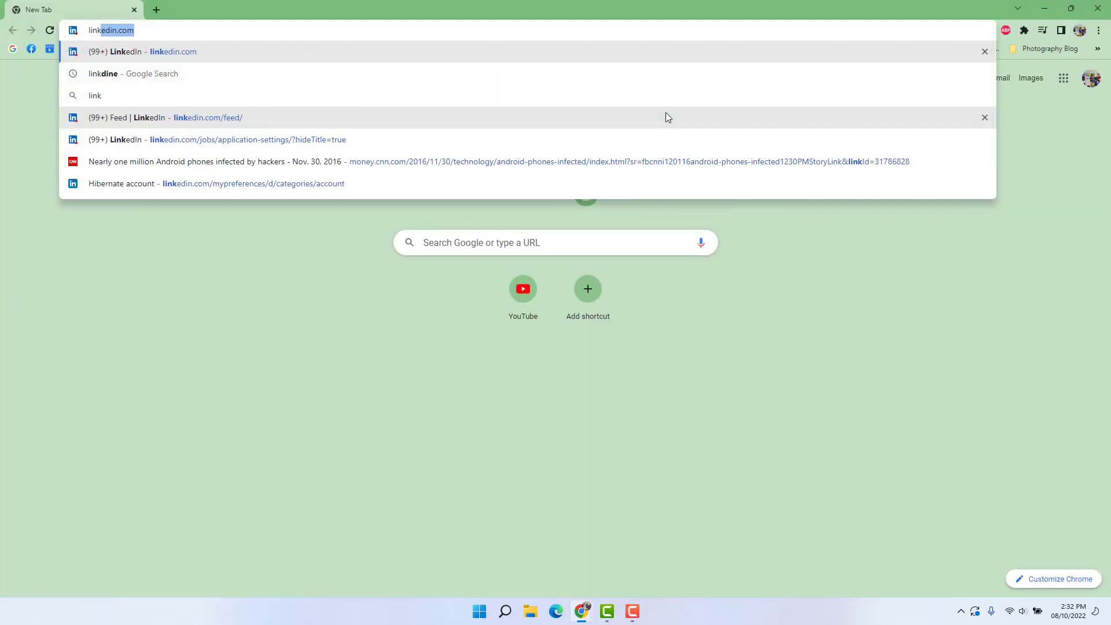
pyautogui.press('Return')
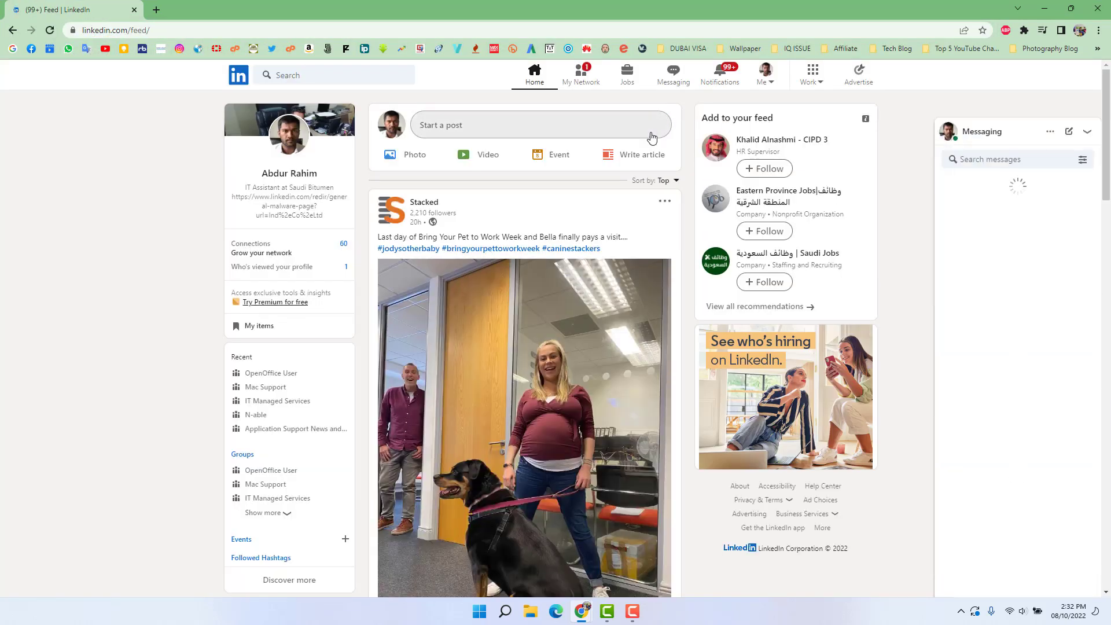
pyautogui.click(626, 81)
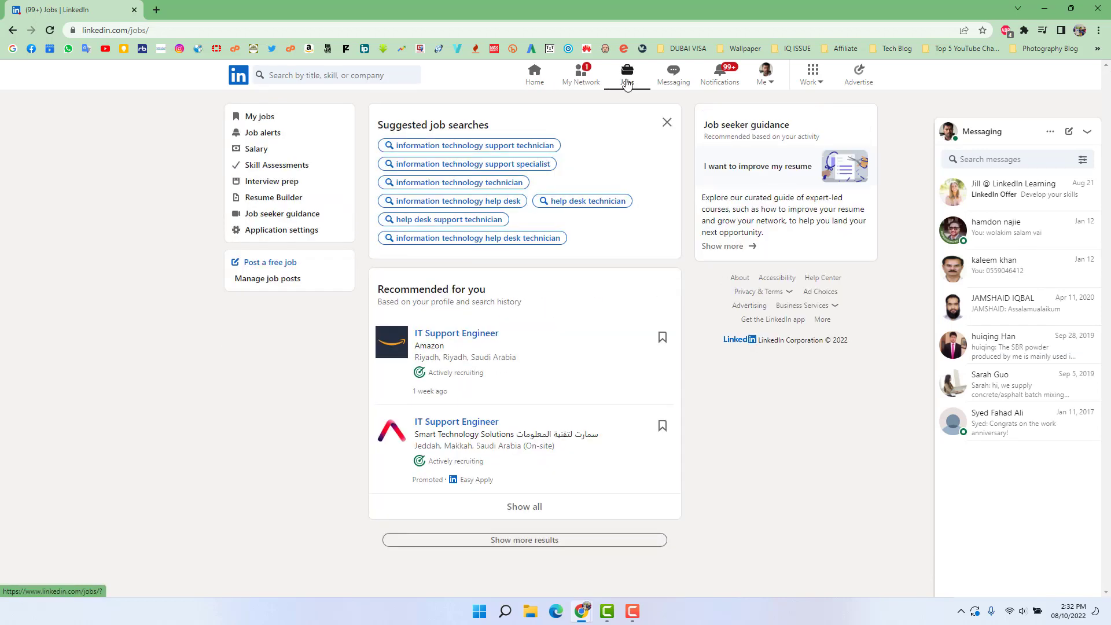
pyautogui.click(278, 263)
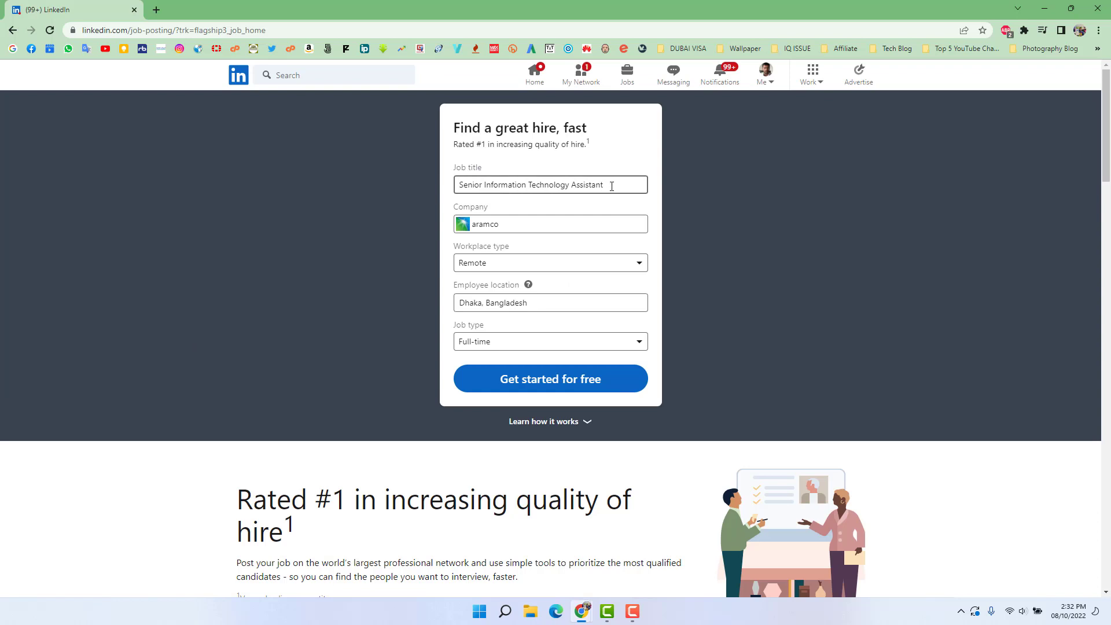
# - Replace the suggested job title with IT Manager
pyautogui.moveTo(611, 186); pyautogui.dragTo(175, 199)
pyautogui.write('it')
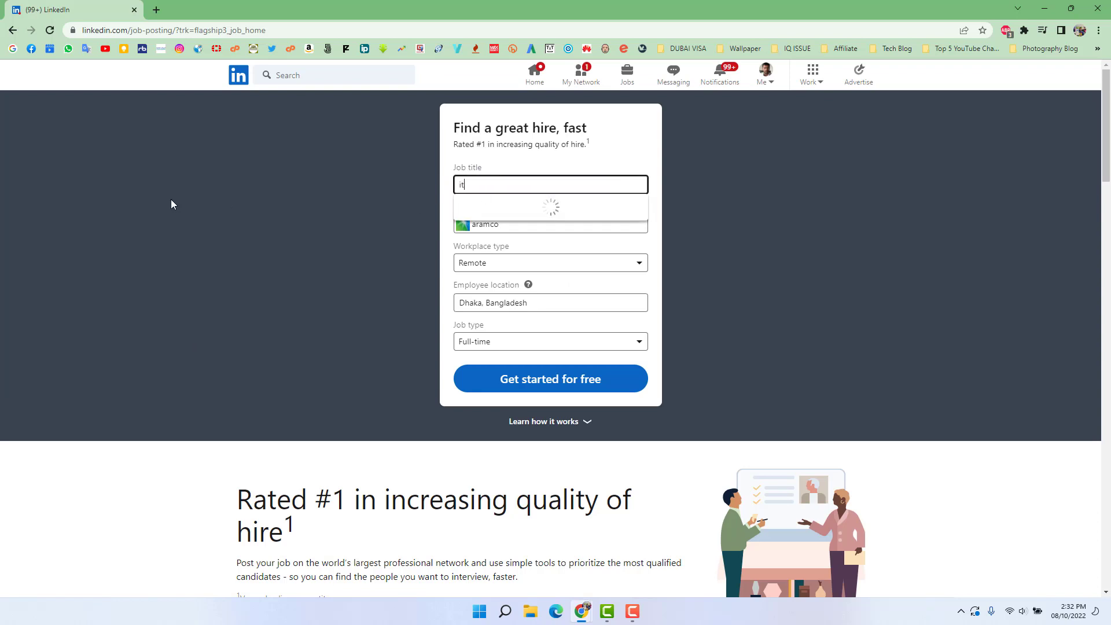
pyautogui.write(' mang')
pyautogui.press('BackSpace')
pyautogui.click(489, 206)
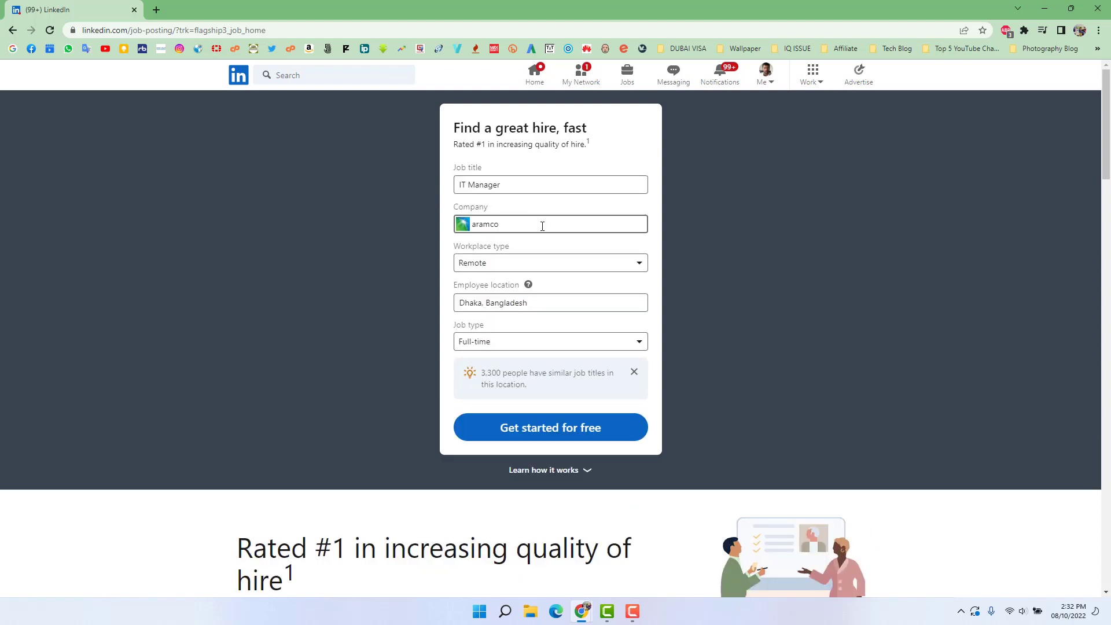
# - Set the workplace type to On-site and the job location to Riyadh, Riyadh, Saudi Arabia, keeping aramco as the company
pyautogui.moveTo(538, 221); pyautogui.dragTo(495, 228)
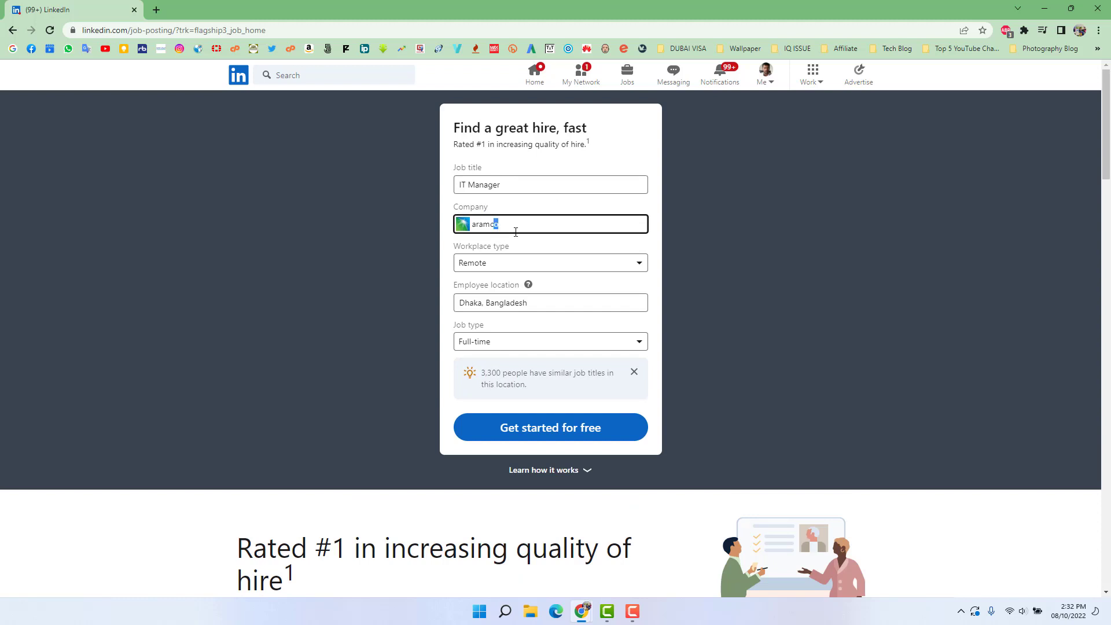
pyautogui.click(547, 230)
pyautogui.click(502, 266)
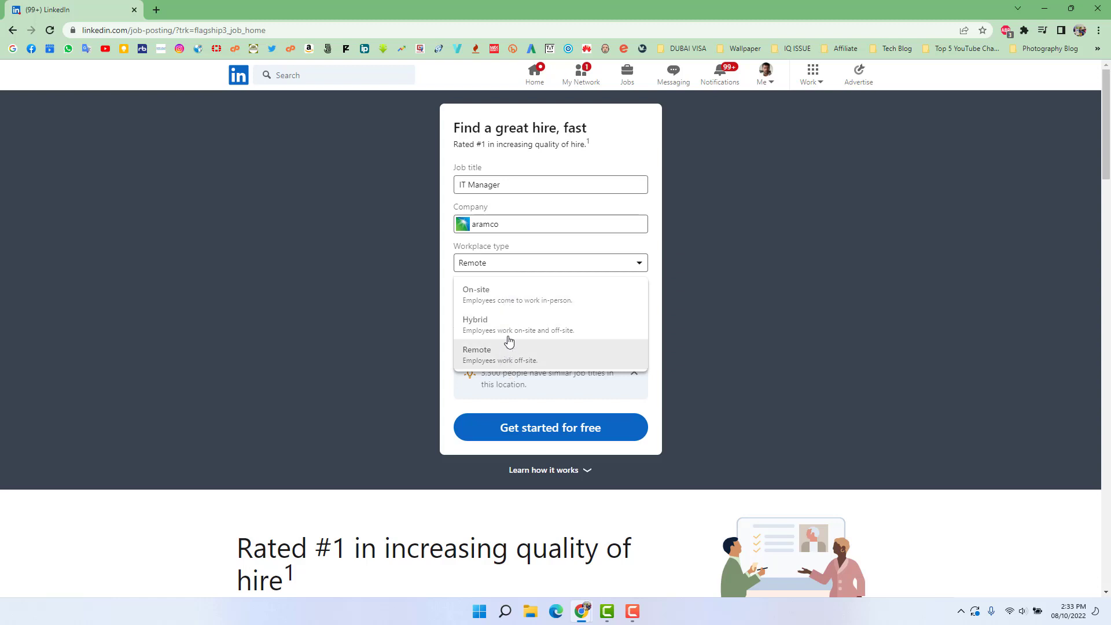
pyautogui.click(519, 295)
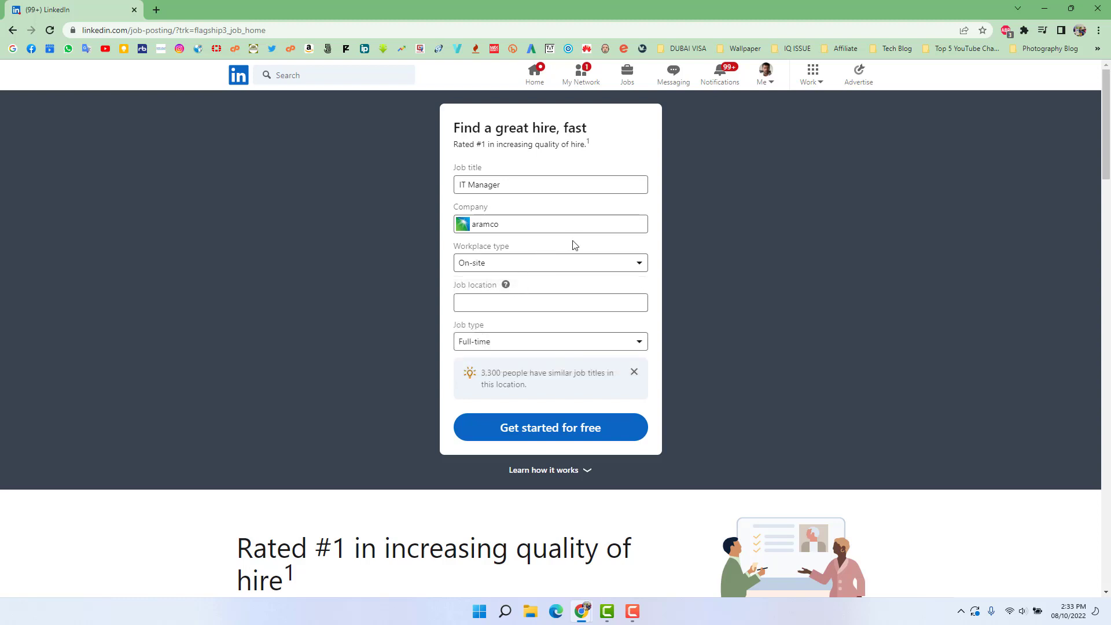
pyautogui.click(519, 297)
pyautogui.write('riyadh')
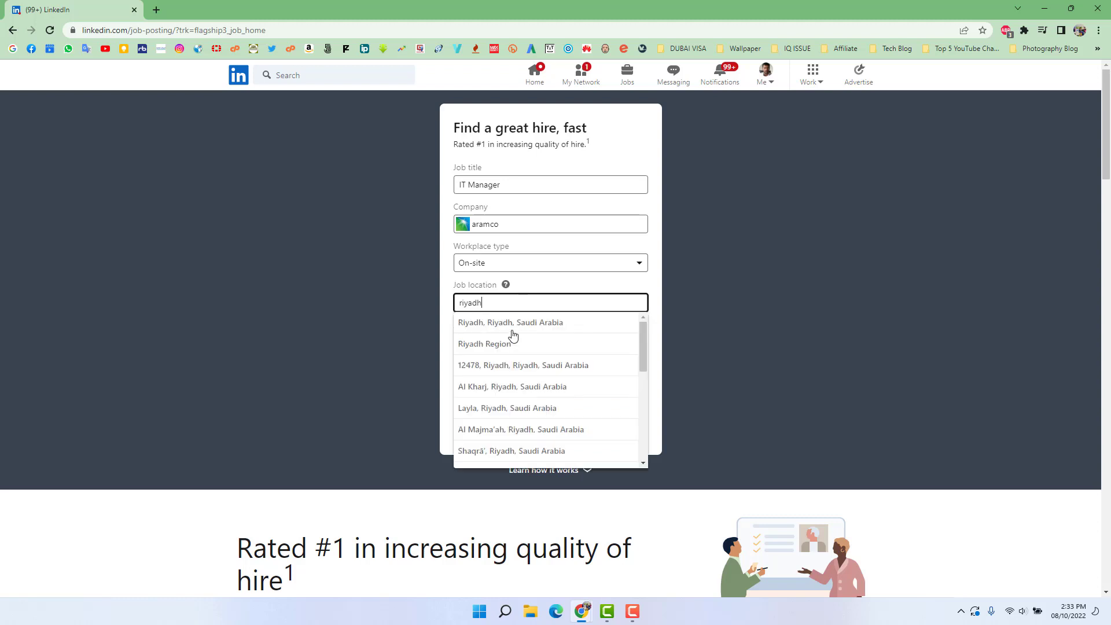
pyautogui.click(515, 327)
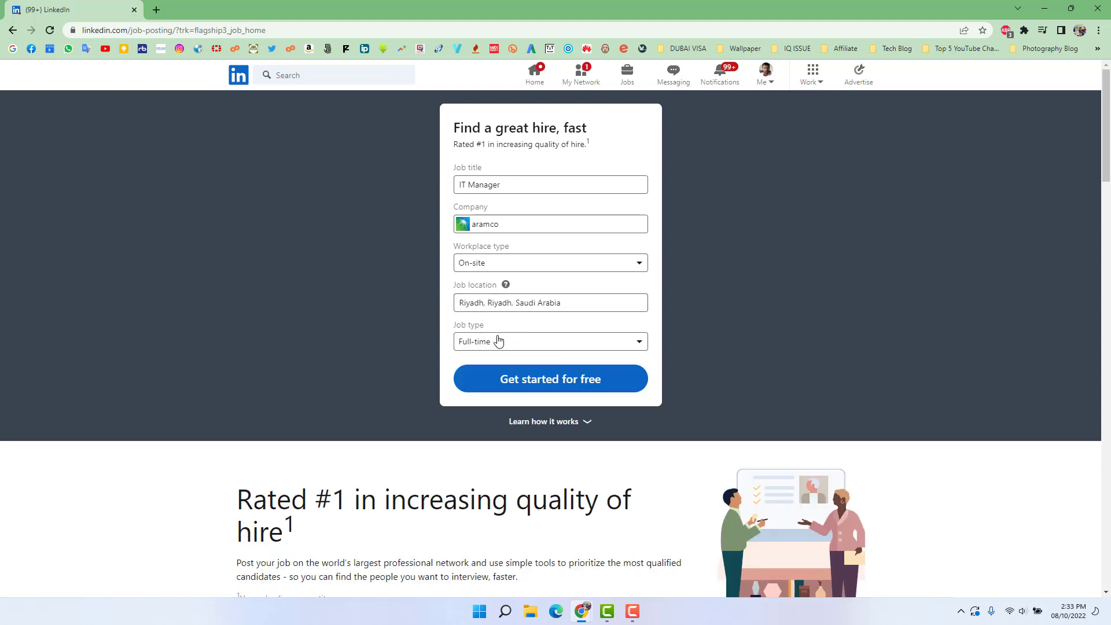
# - Choose Full-time as the job type and continue to the role description page
pyautogui.click(498, 342)
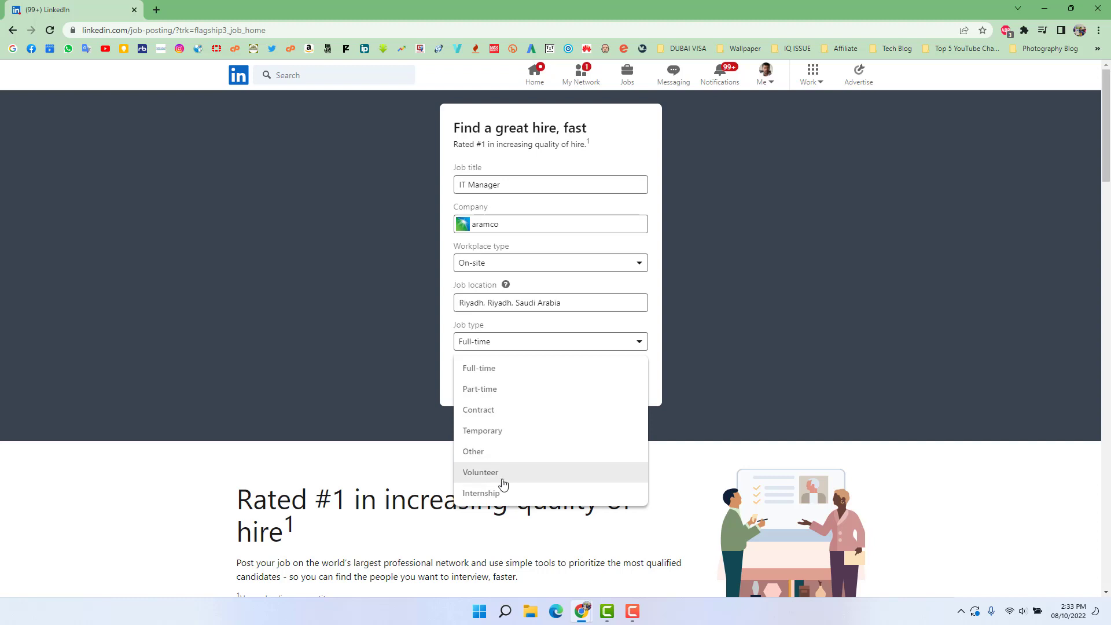
pyautogui.click(501, 371)
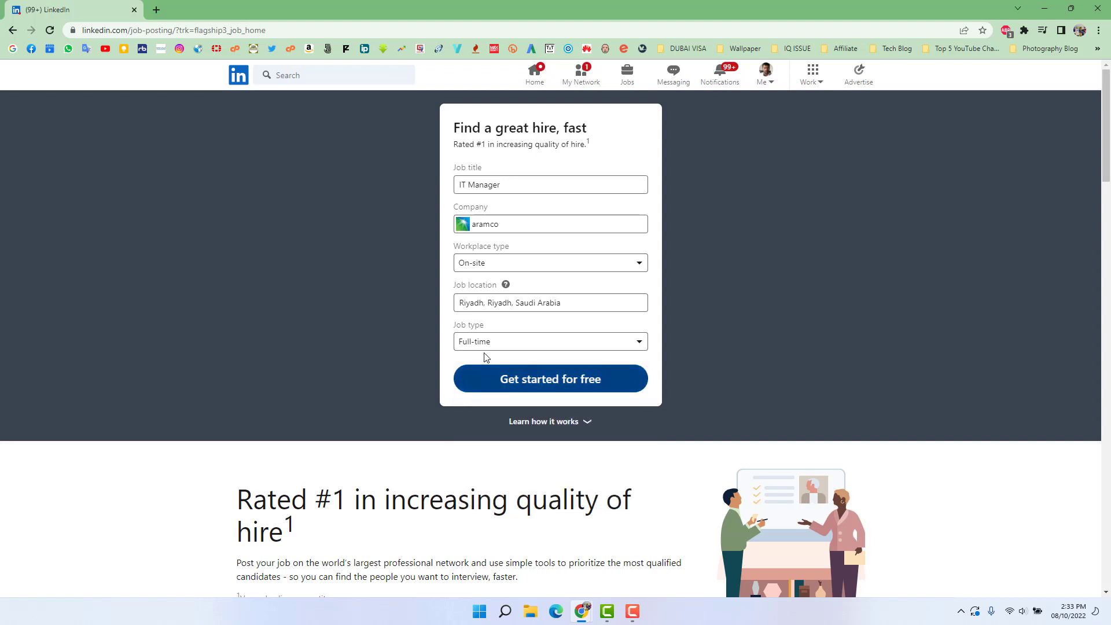
pyautogui.click(527, 384)
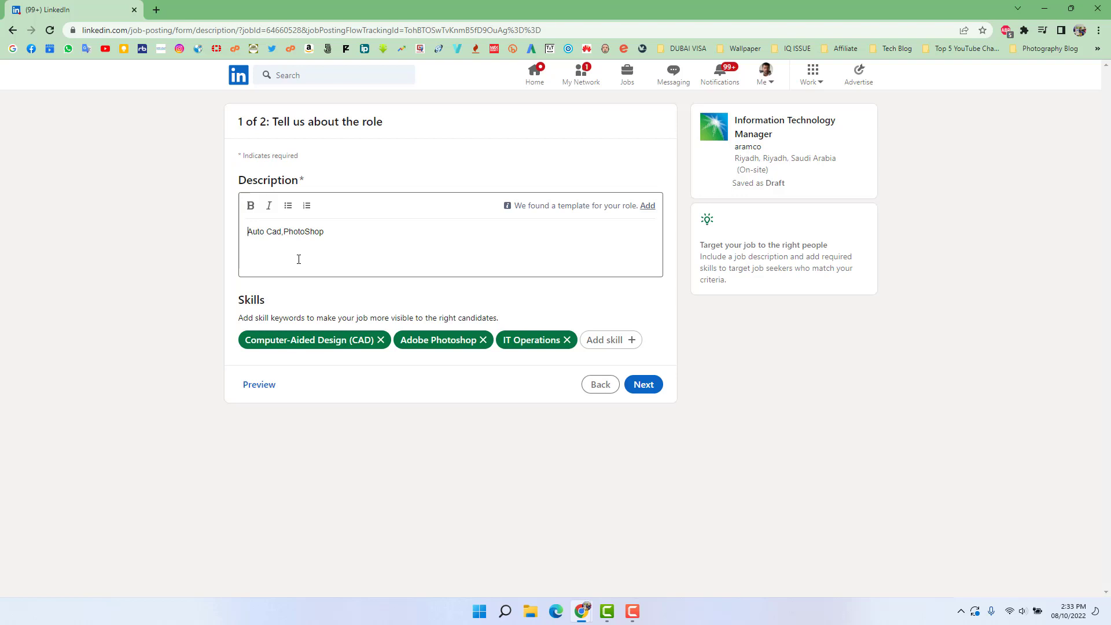
# - Add the Graphic Design skill, remove Computer-Aided Design (CAD), and proceed to the applicant settings
pyautogui.moveTo(256, 234); pyautogui.dragTo(356, 263)
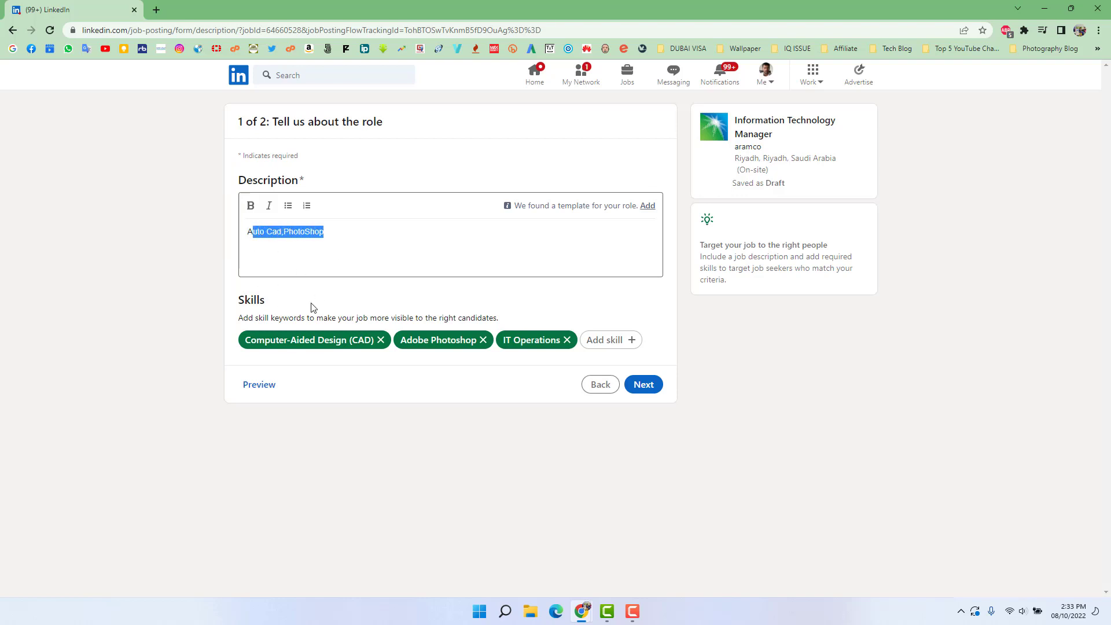
pyautogui.click(613, 339)
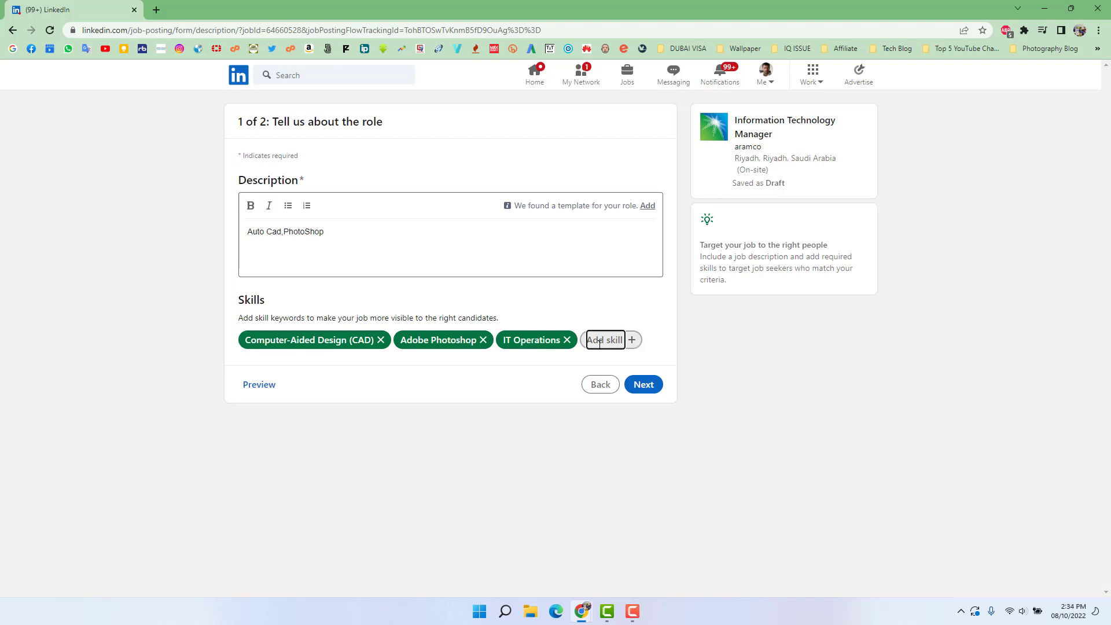
pyautogui.write('graph')
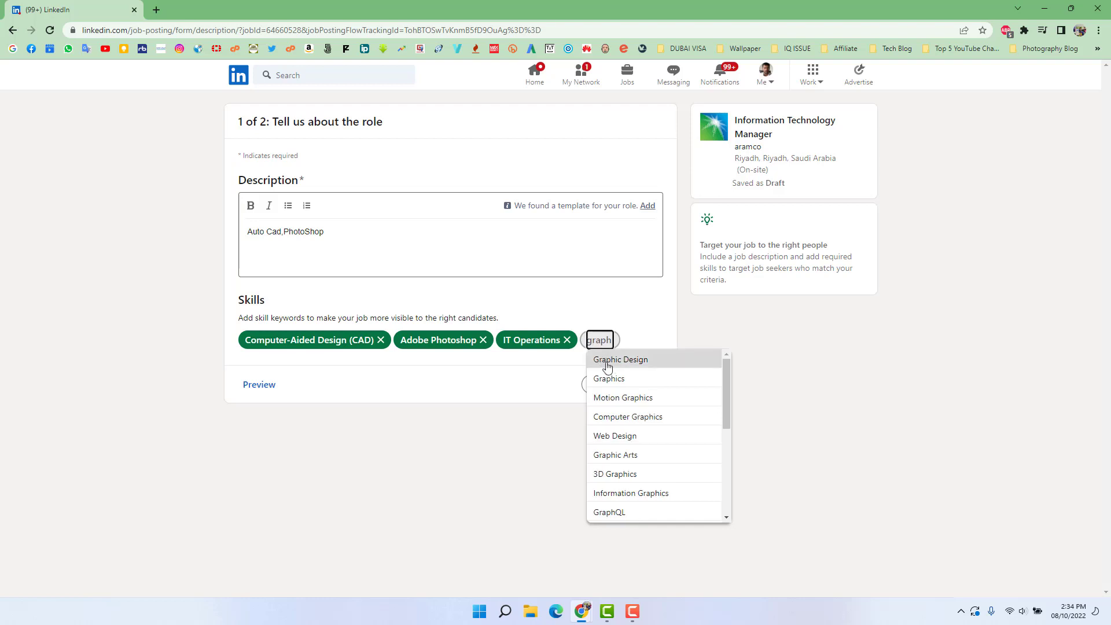
pyautogui.click(606, 360)
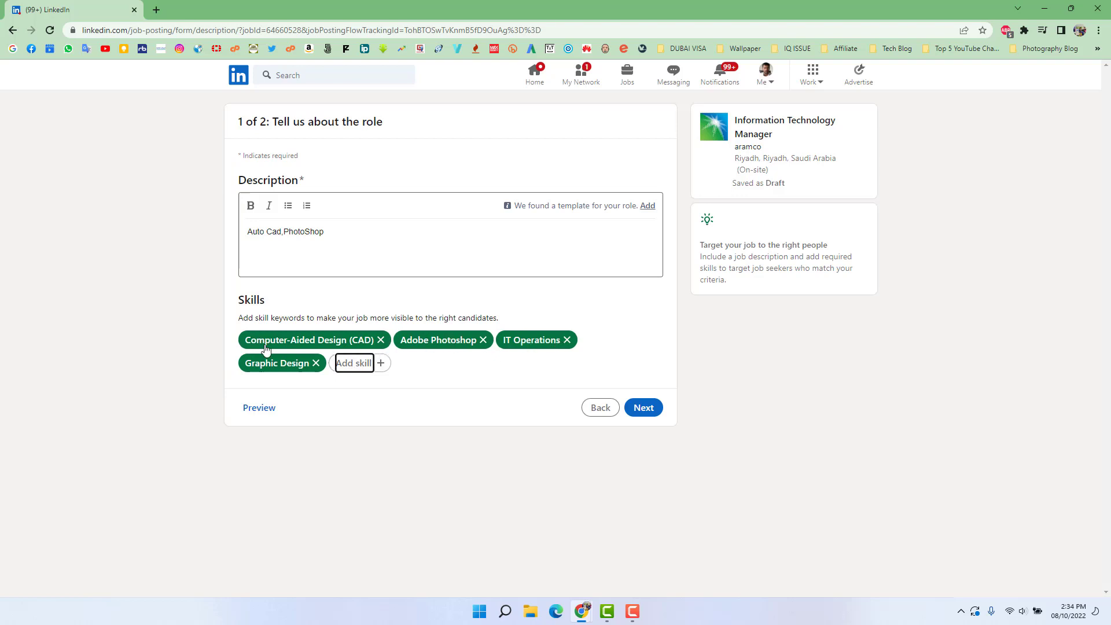
pyautogui.click(381, 340)
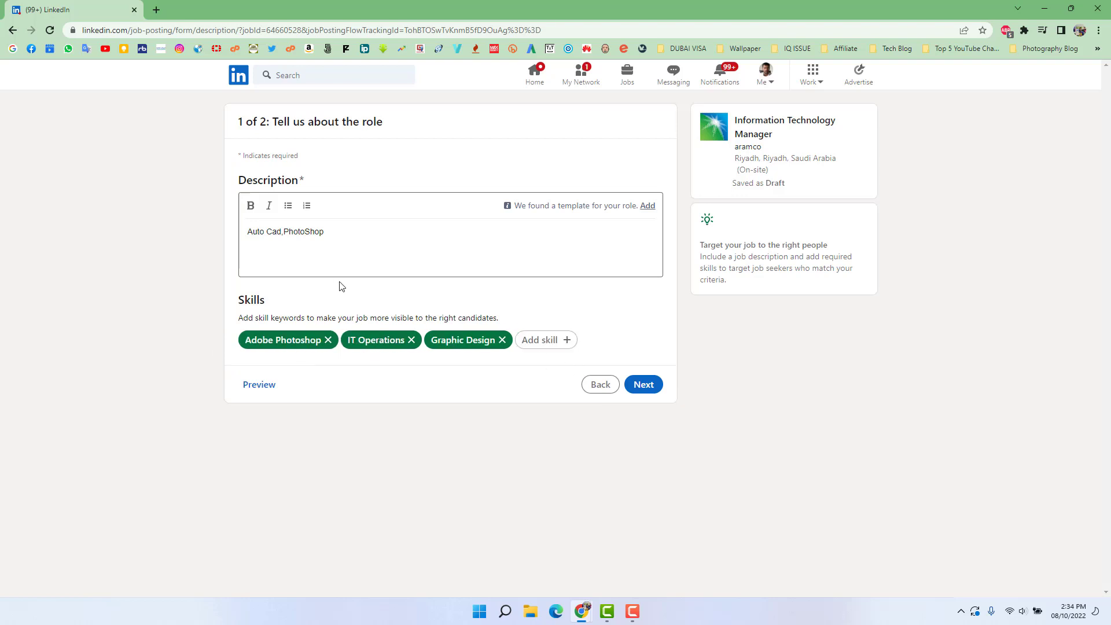
pyautogui.click(661, 390)
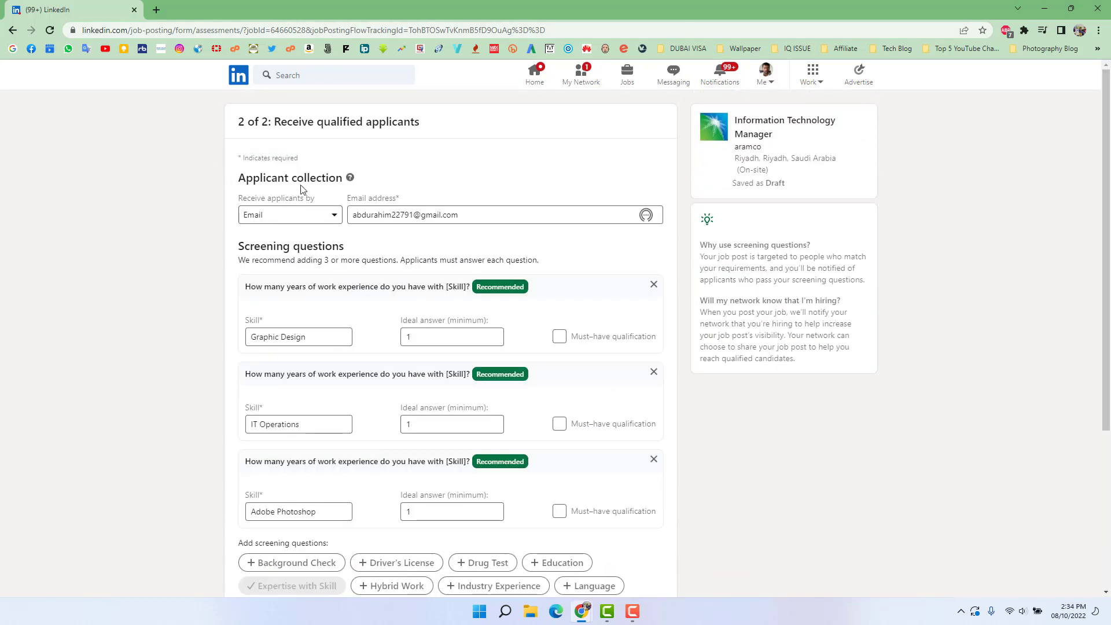
pyautogui.click(303, 217)
pyautogui.click(269, 263)
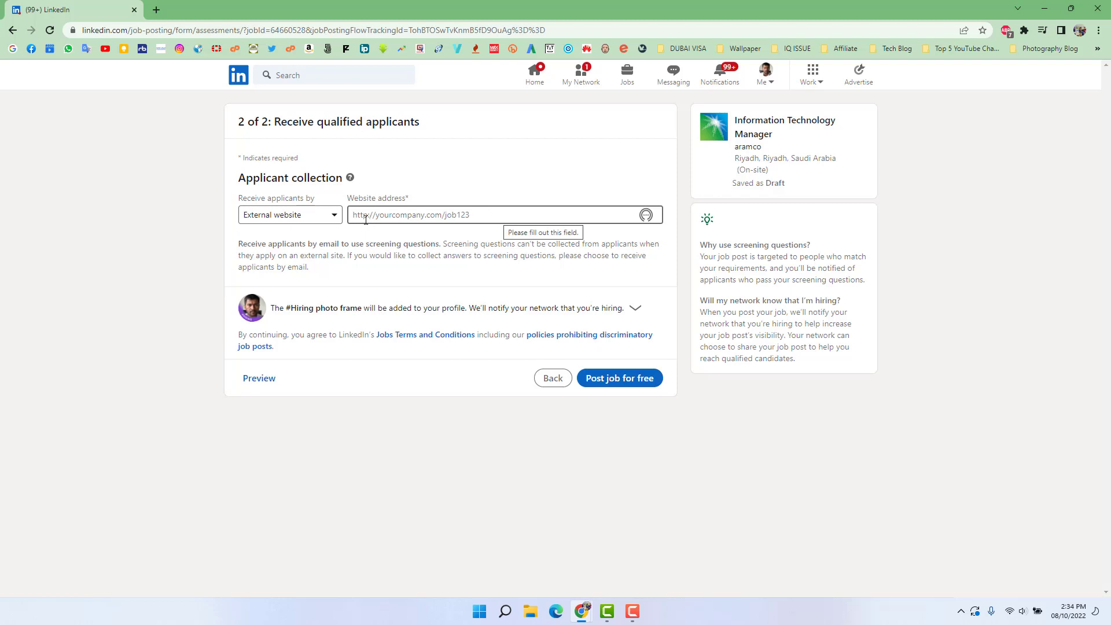
pyautogui.click(315, 222)
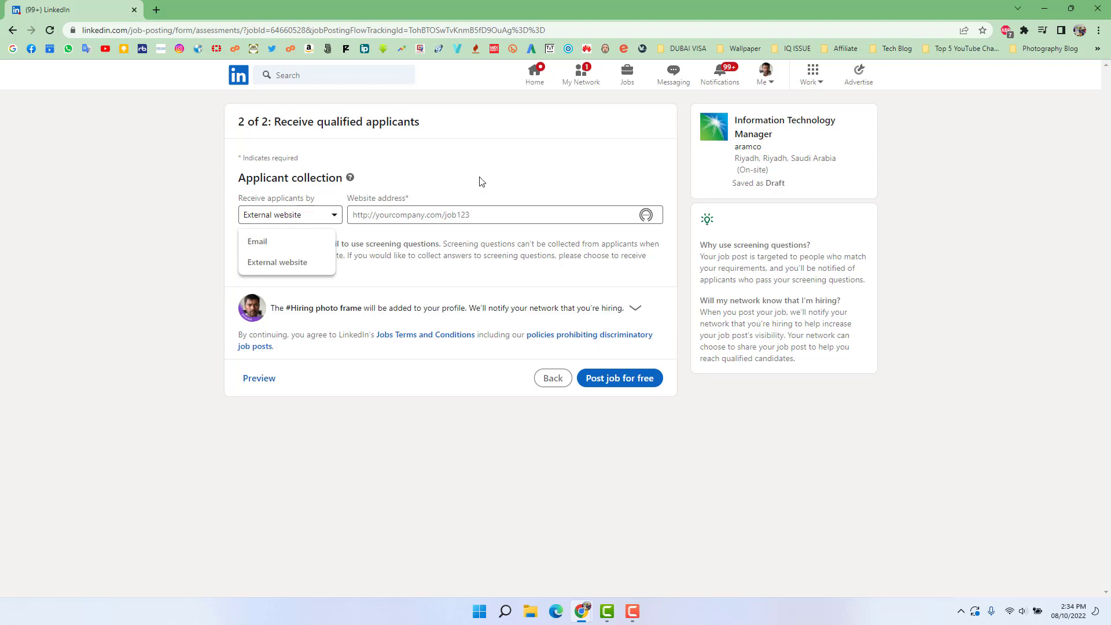
pyautogui.click(251, 243)
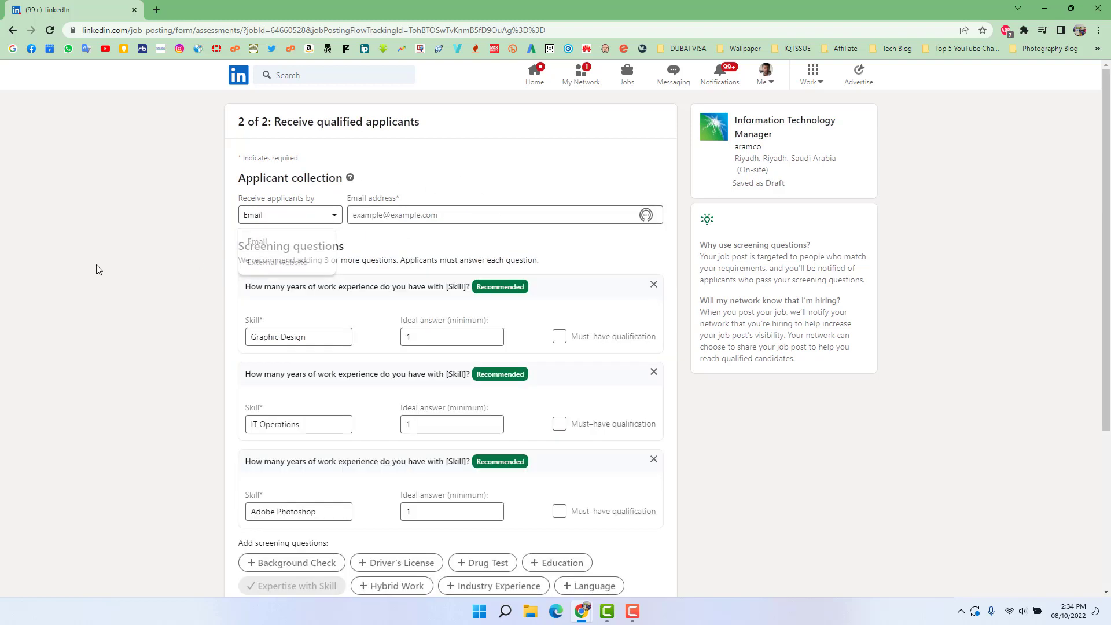
# - Fill in the email address for receiving applicants from the saved suggestion
pyautogui.click(422, 214)
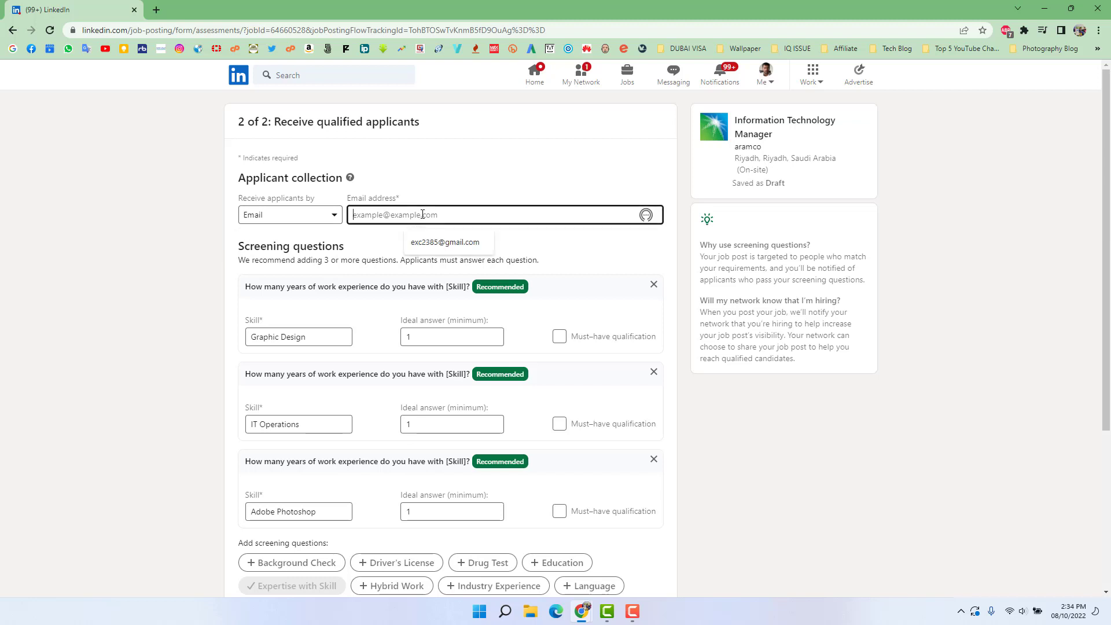
pyautogui.click(434, 243)
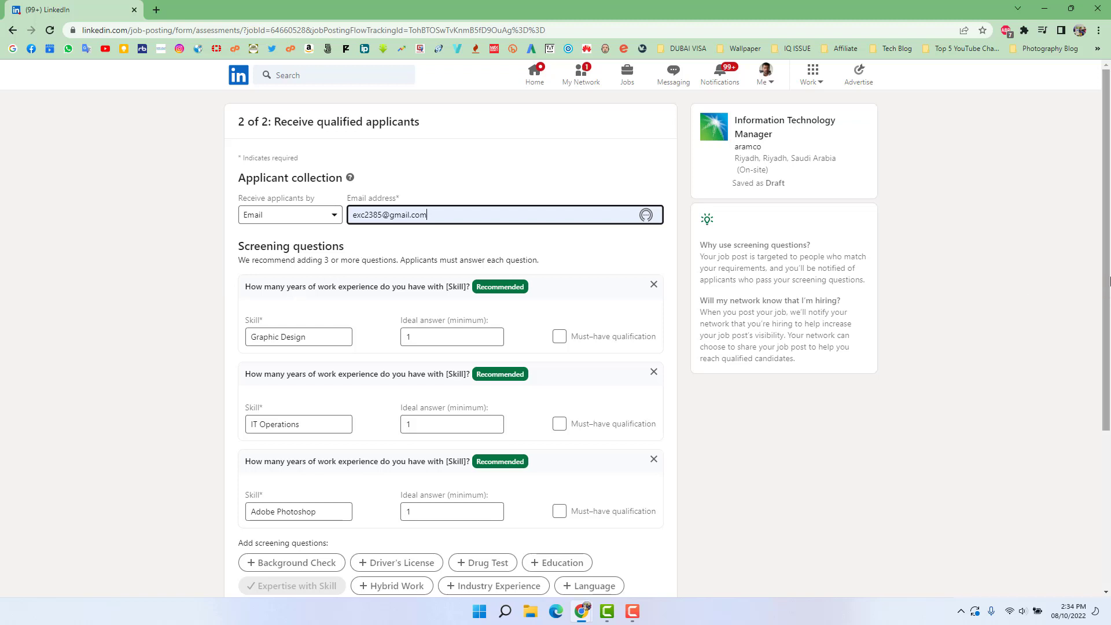
# - Set the minimum experience to 3 years for Graphic Design and 5 for IT Operations, making IT Operations a must-have qualification
pyautogui.moveTo(1105, 234); pyautogui.dragTo(1090, 276)
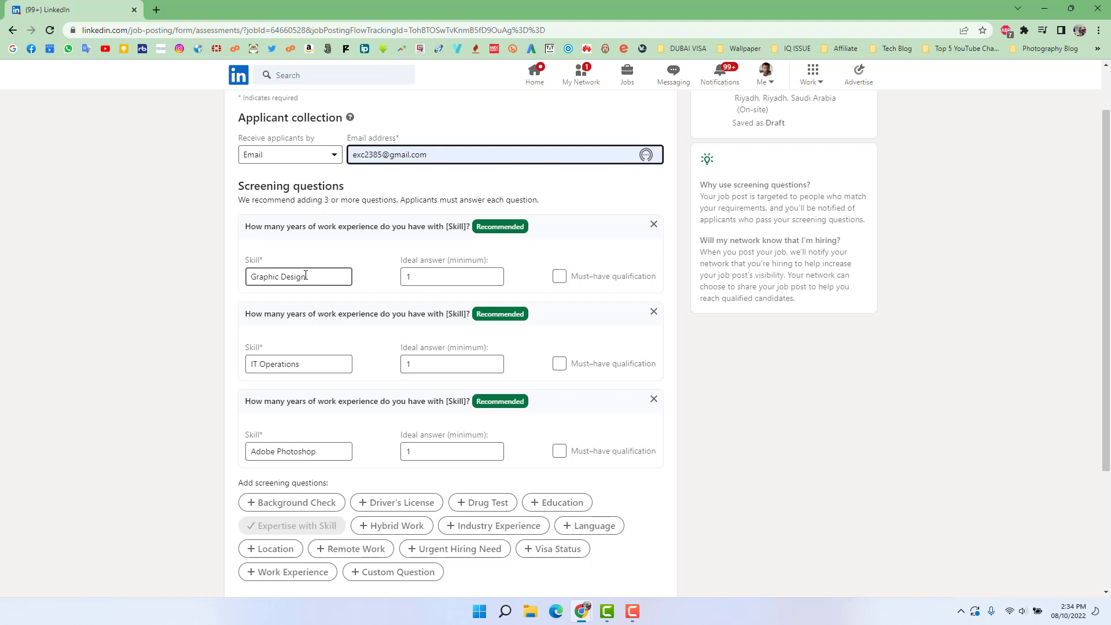
pyautogui.doubleClick(406, 278)
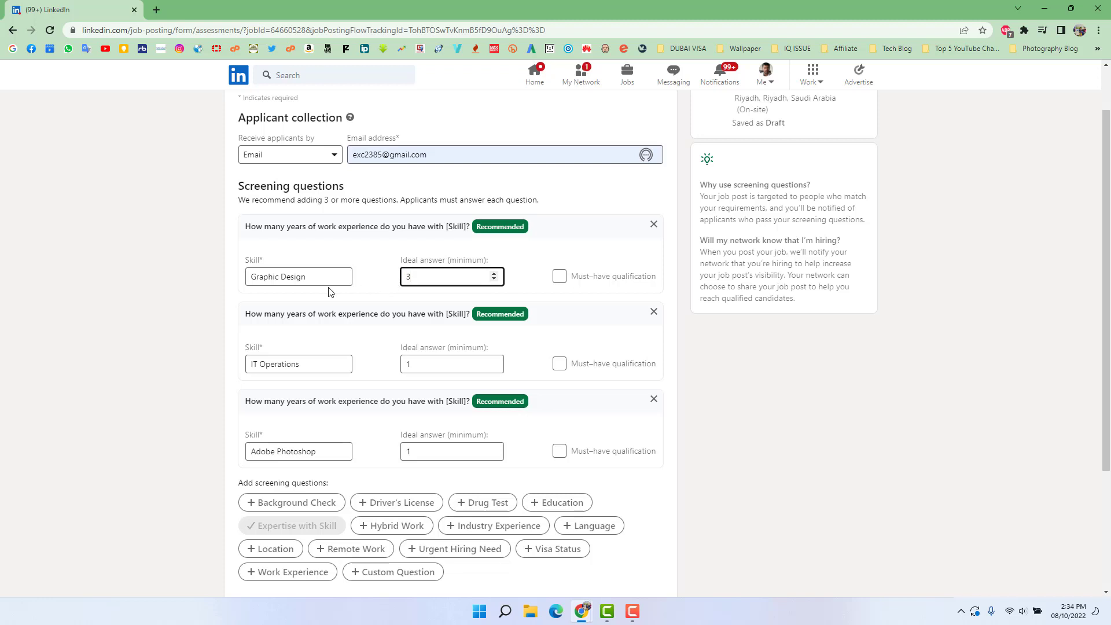
pyautogui.click(324, 365)
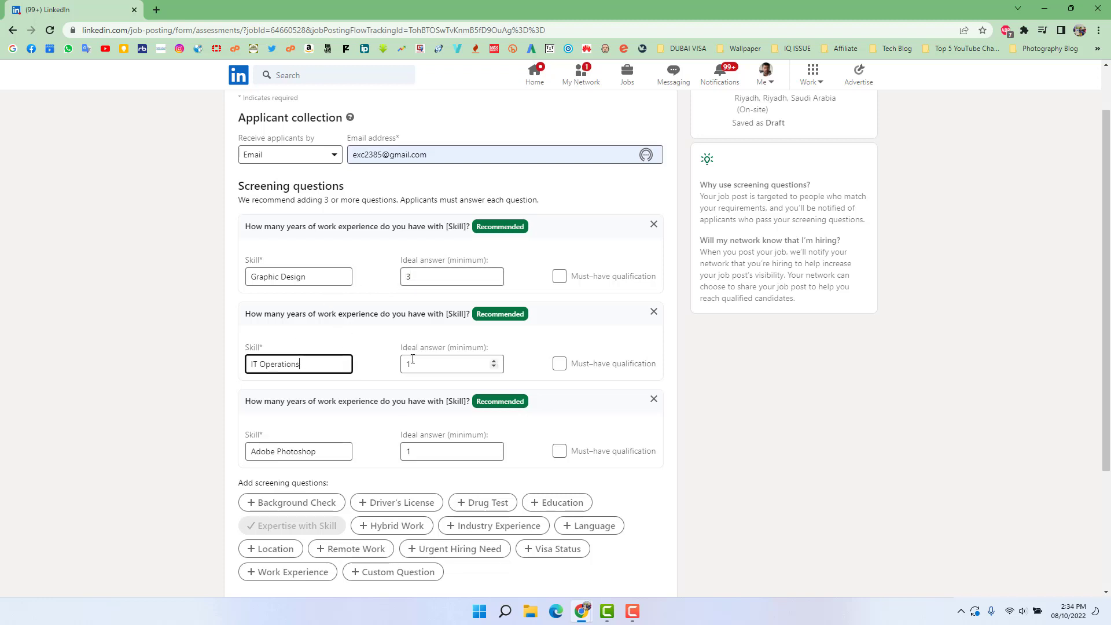
pyautogui.press('Tab')
pyautogui.write('5')
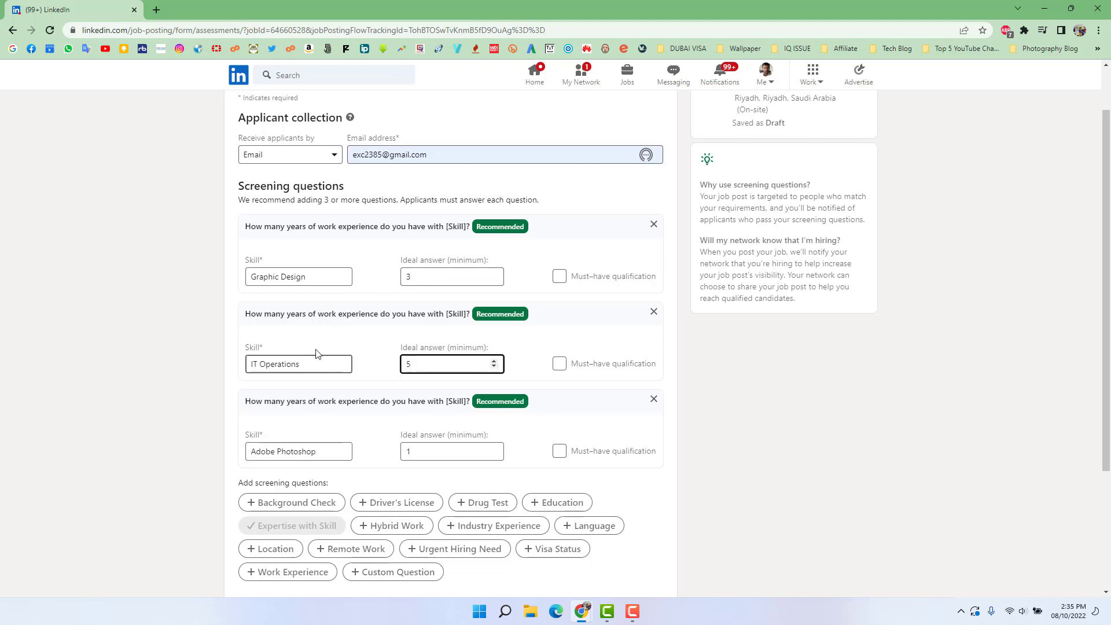
pyautogui.click(559, 365)
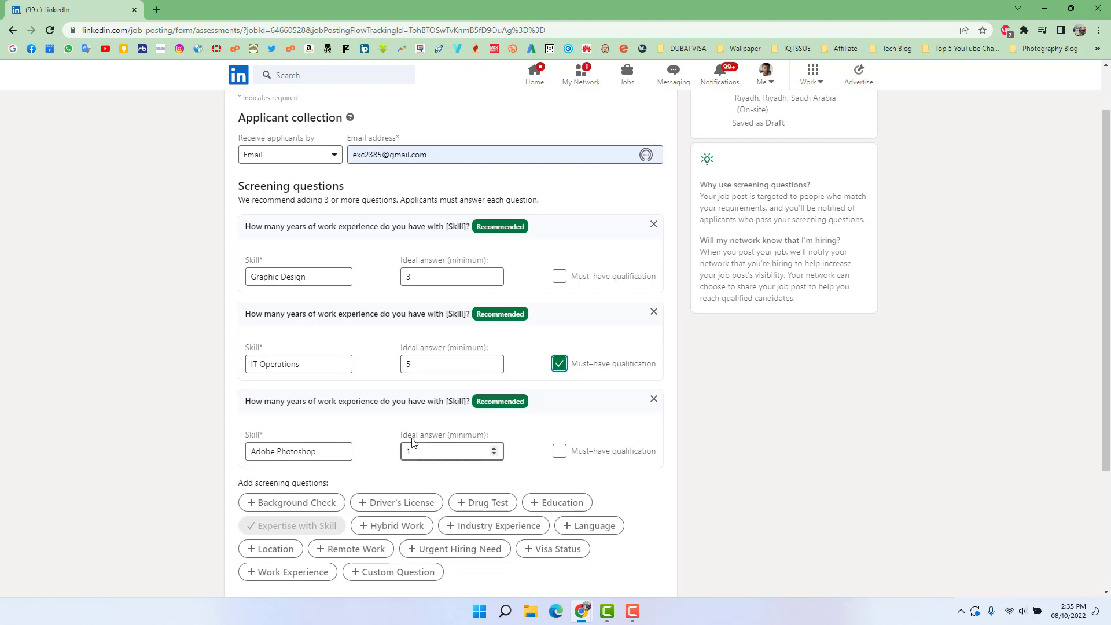
# - Add an Education screening question with Bachelor's Degree as the degree and make it a must-have qualification
pyautogui.scroll(-1, 1103, 341)
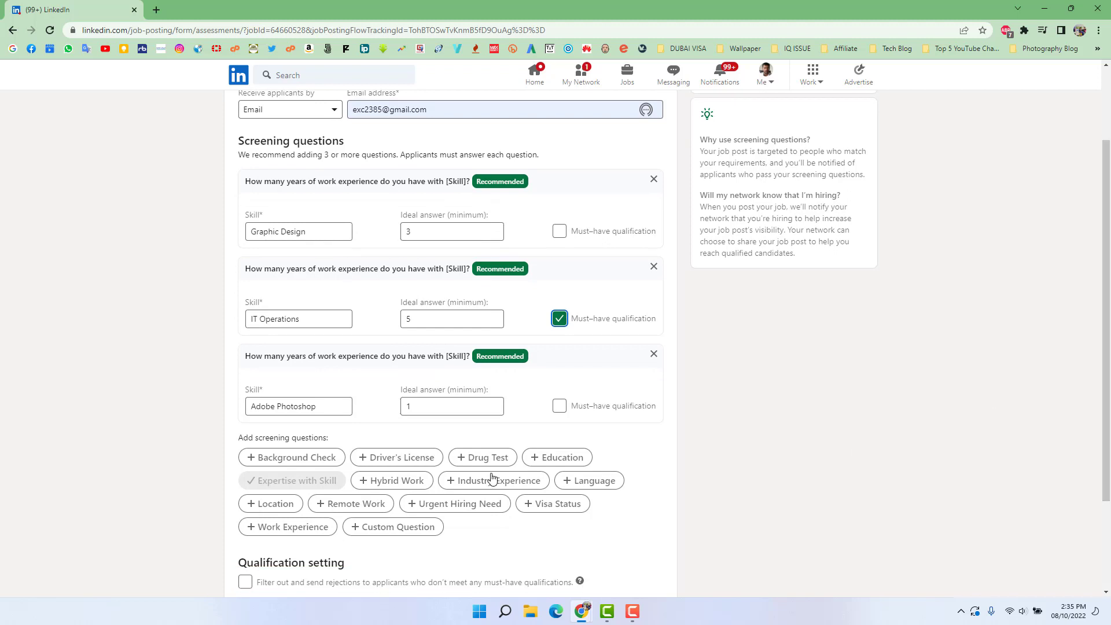
pyautogui.click(558, 459)
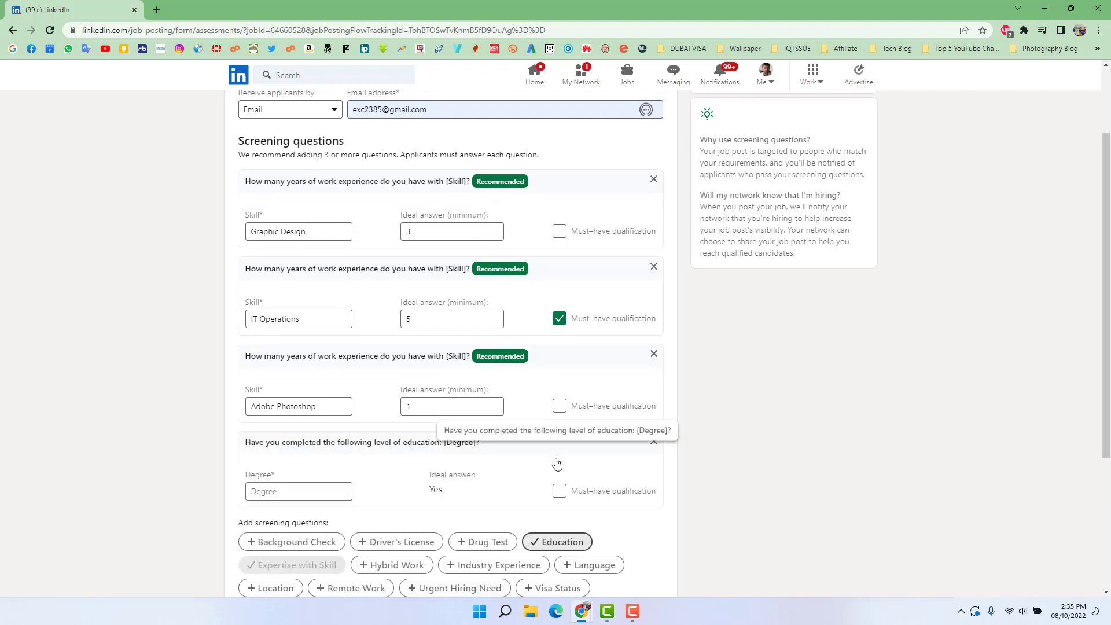
pyautogui.click(298, 491)
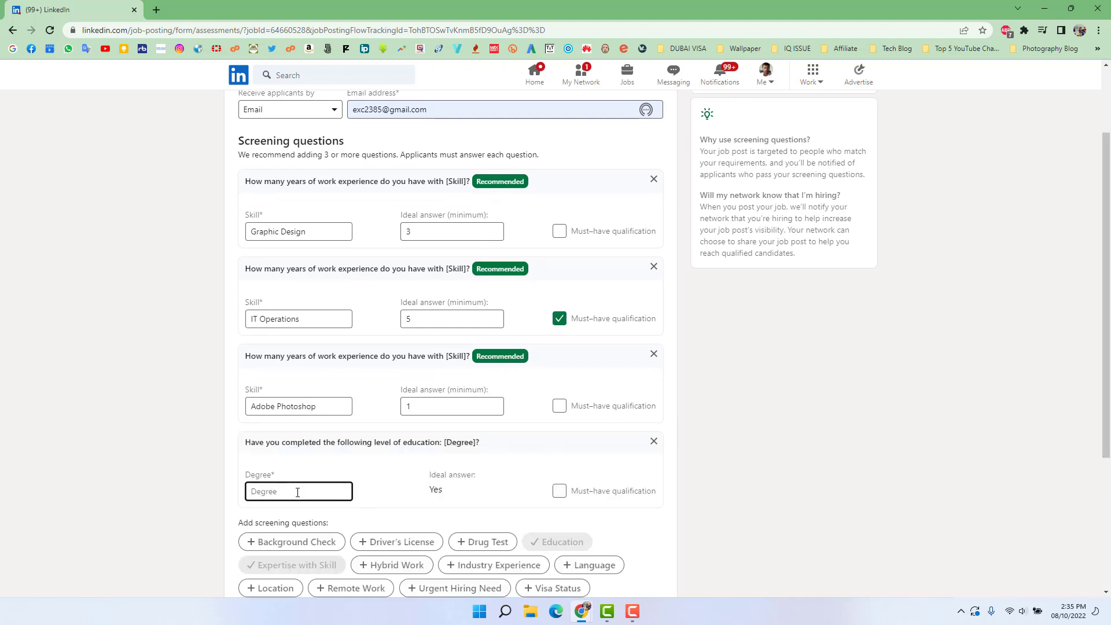
pyautogui.write('dep')
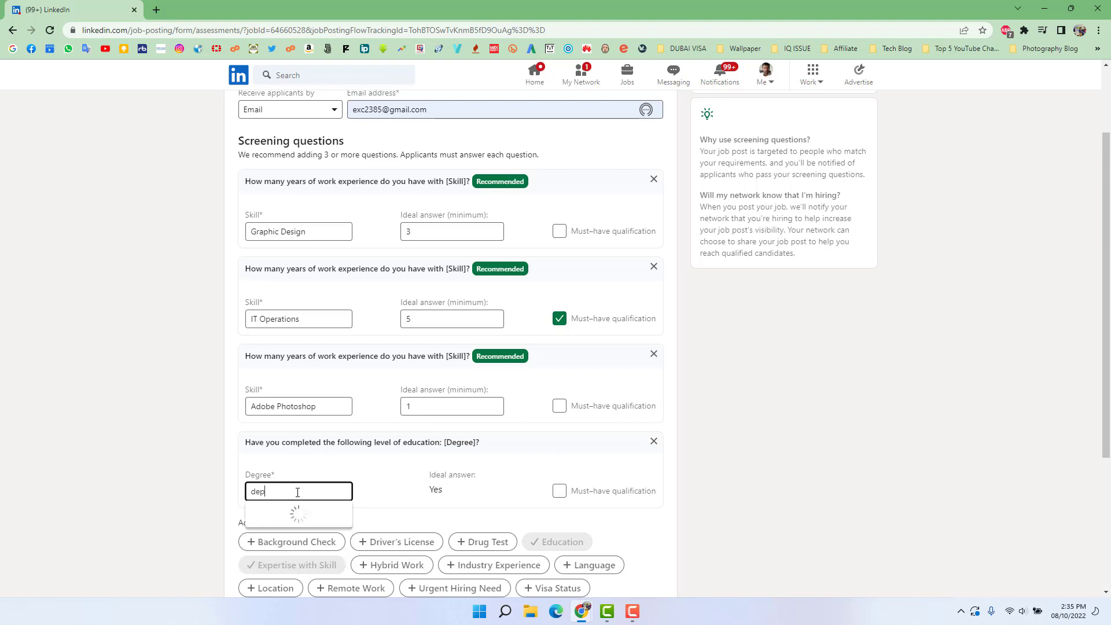
pyautogui.press('BackSpace')
pyautogui.click(295, 529)
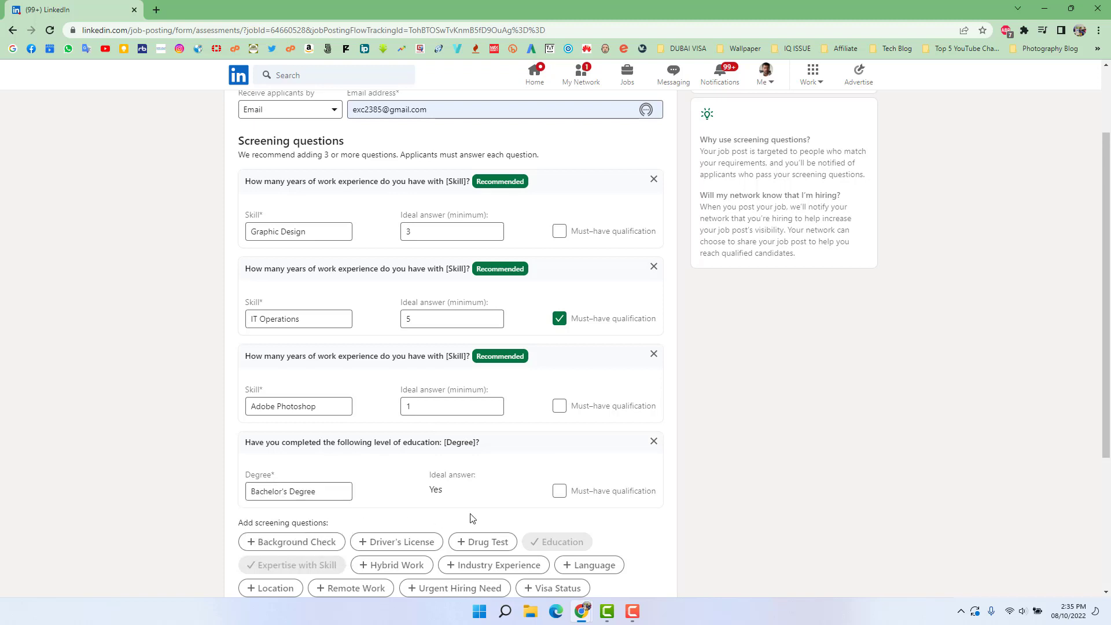
pyautogui.click(558, 491)
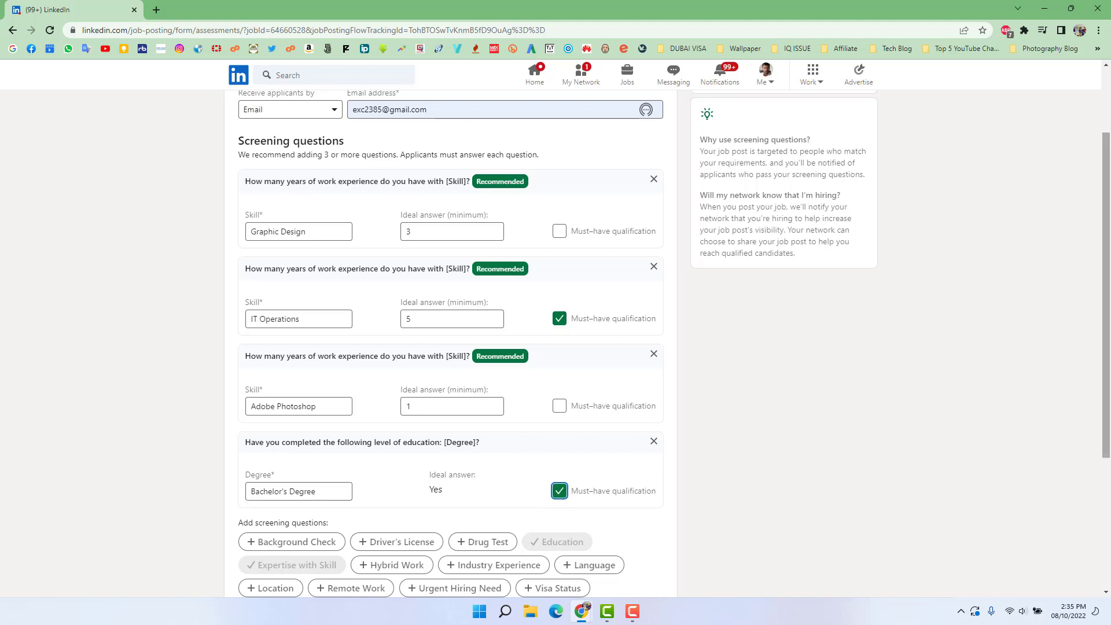
# - Enable filtering out and sending rejections to applicants who don't meet any must-have qualifications
pyautogui.scroll(-1, 373, 363)
pyautogui.scroll(2, 373, 363)
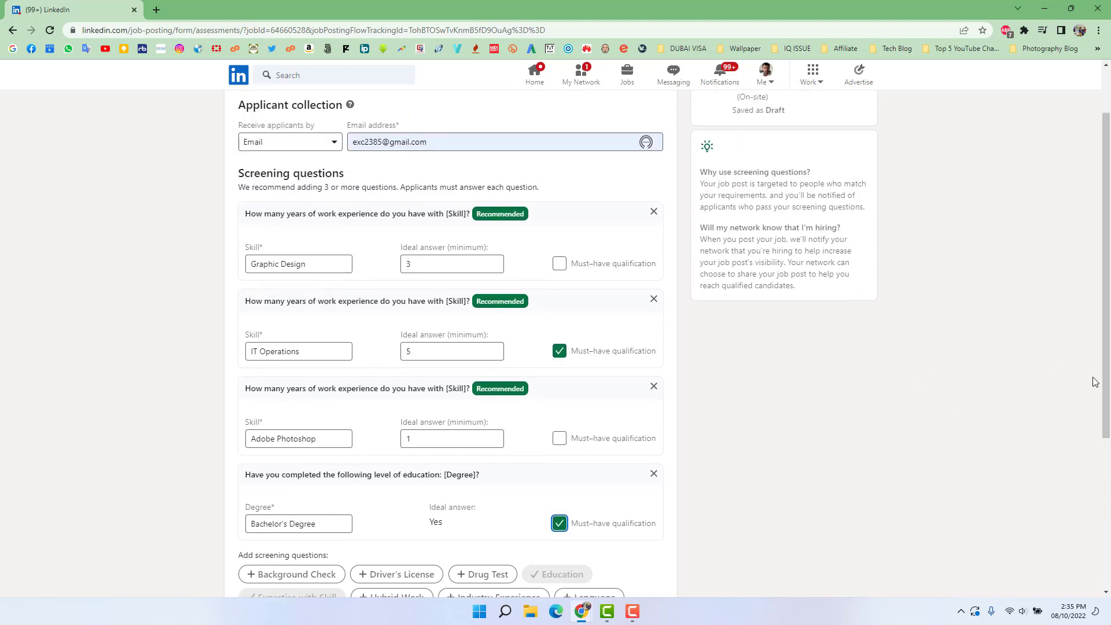
pyautogui.scroll(-1, 1108, 351)
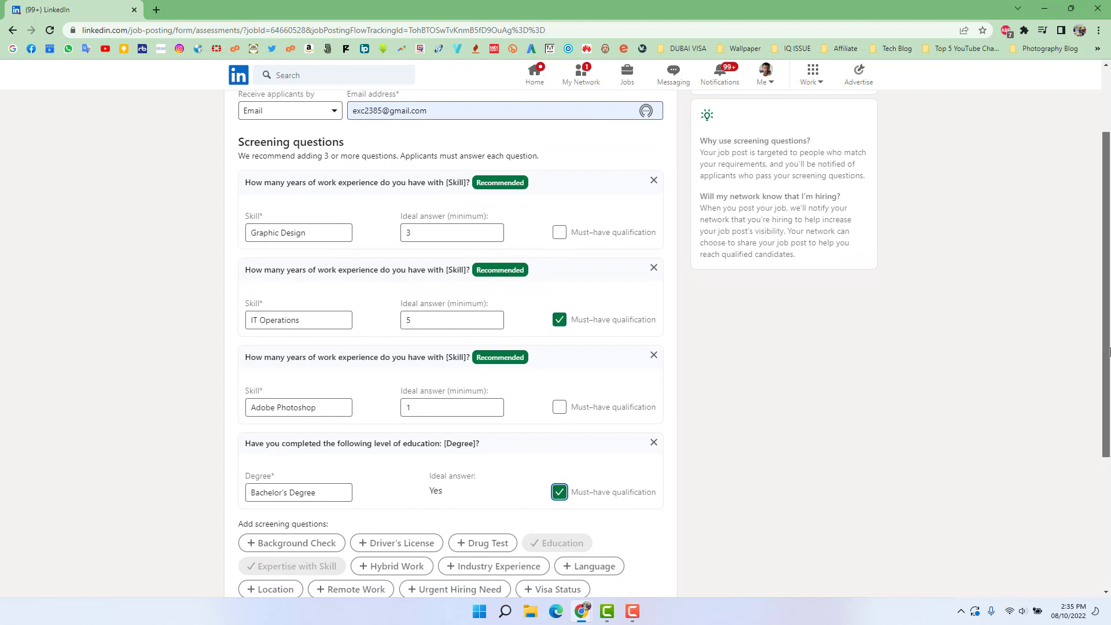
pyautogui.scroll(2, 1107, 352)
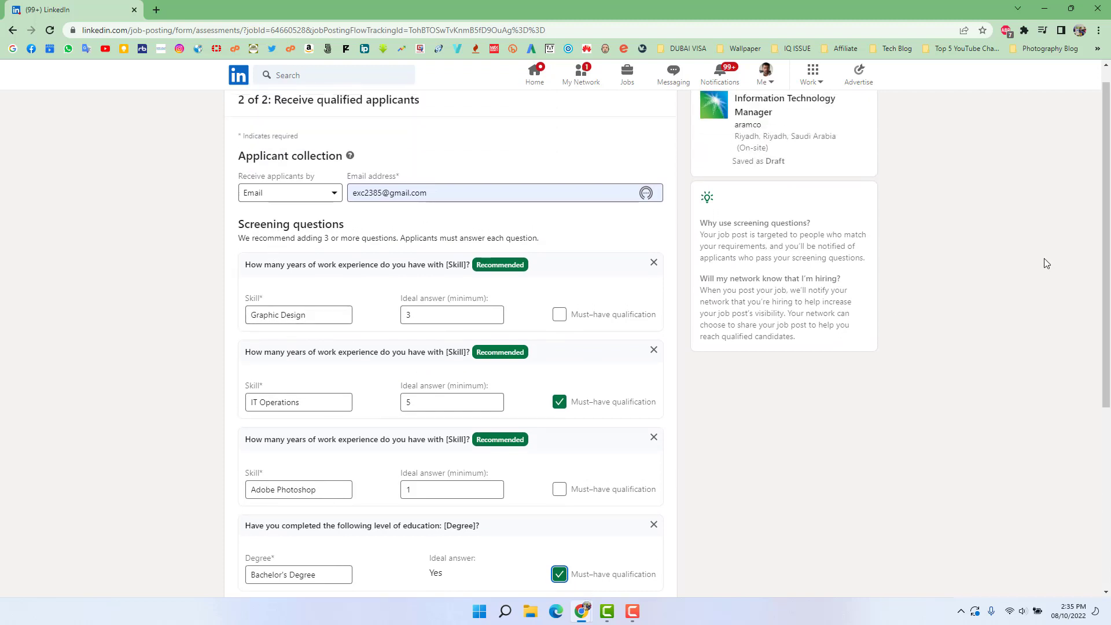
pyautogui.moveTo(1107, 275); pyautogui.dragTo(1109, 455)
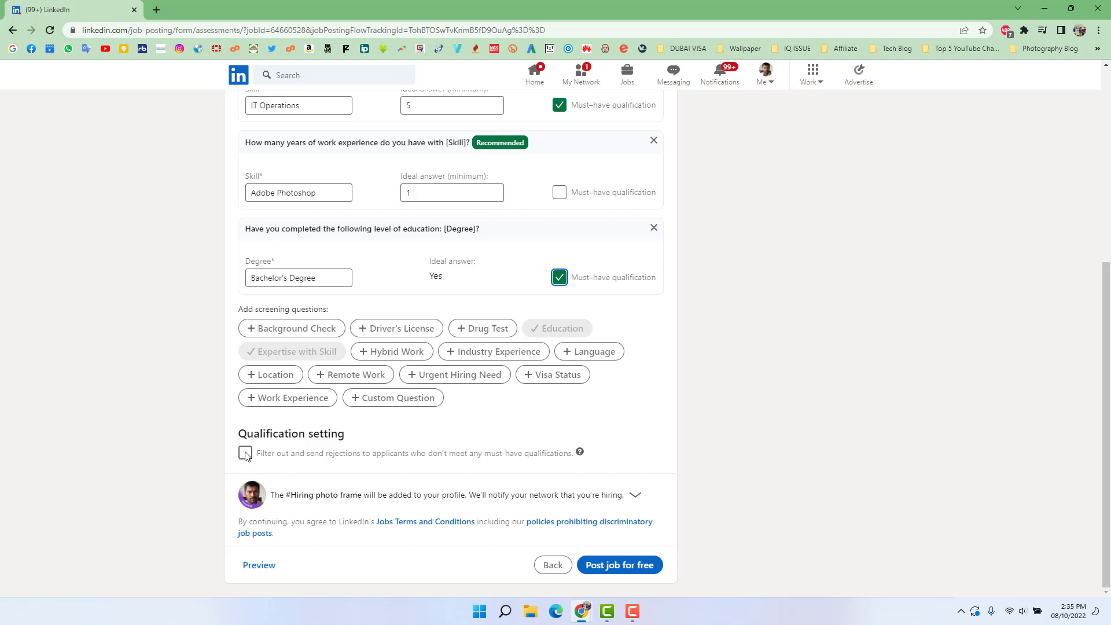
pyautogui.click(245, 453)
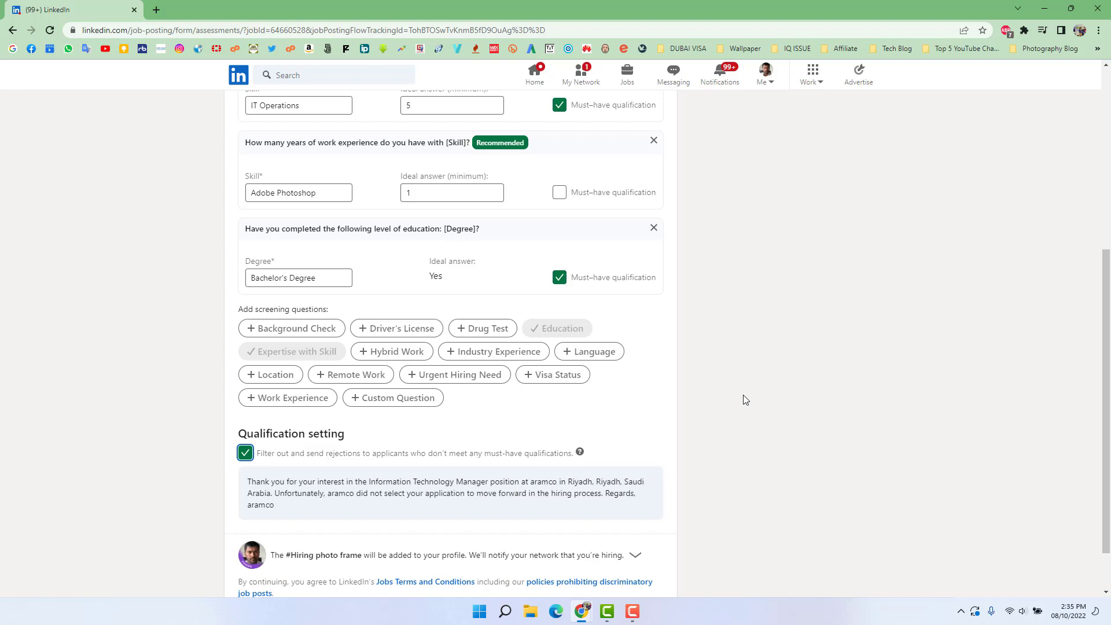
pyautogui.scroll(3, 745, 400)
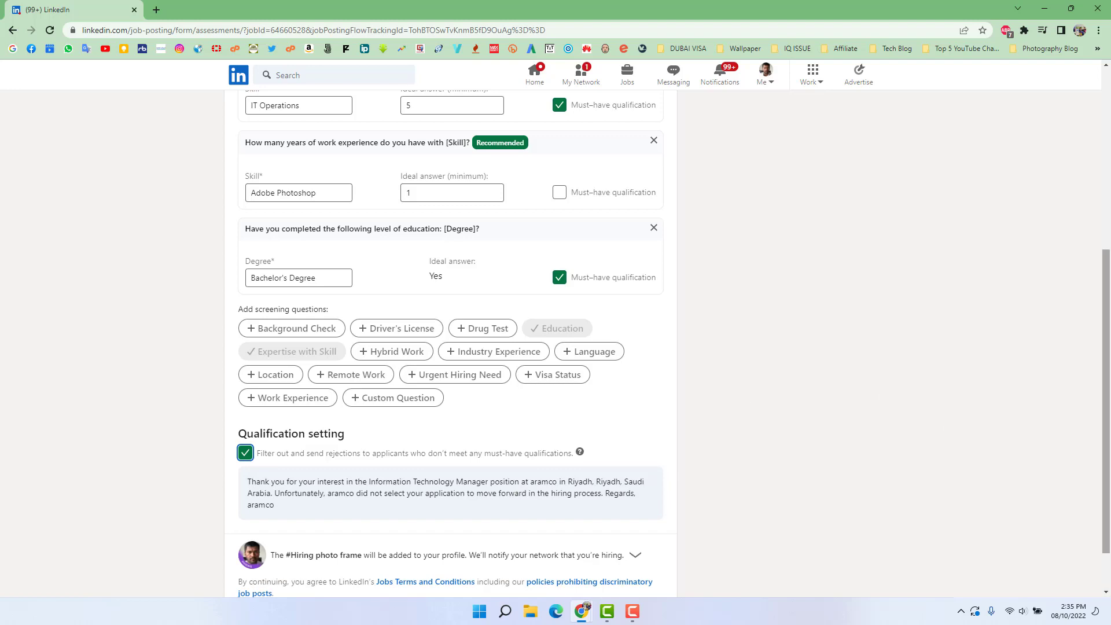
pyautogui.moveTo(1106, 351); pyautogui.dragTo(1105, 310)
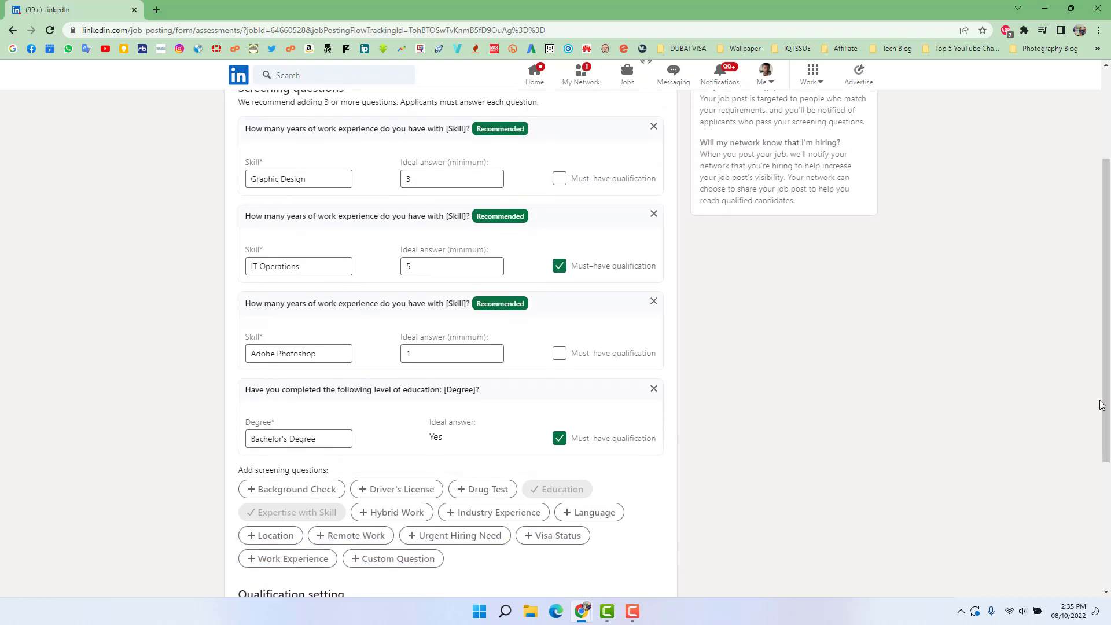
pyautogui.moveTo(1104, 406); pyautogui.dragTo(1107, 534)
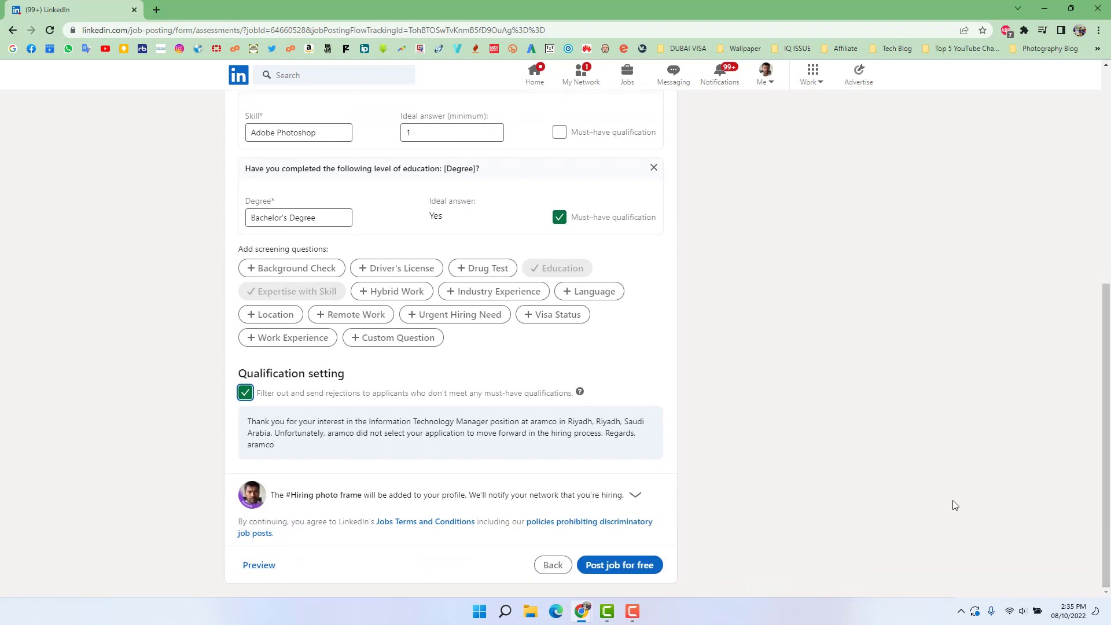